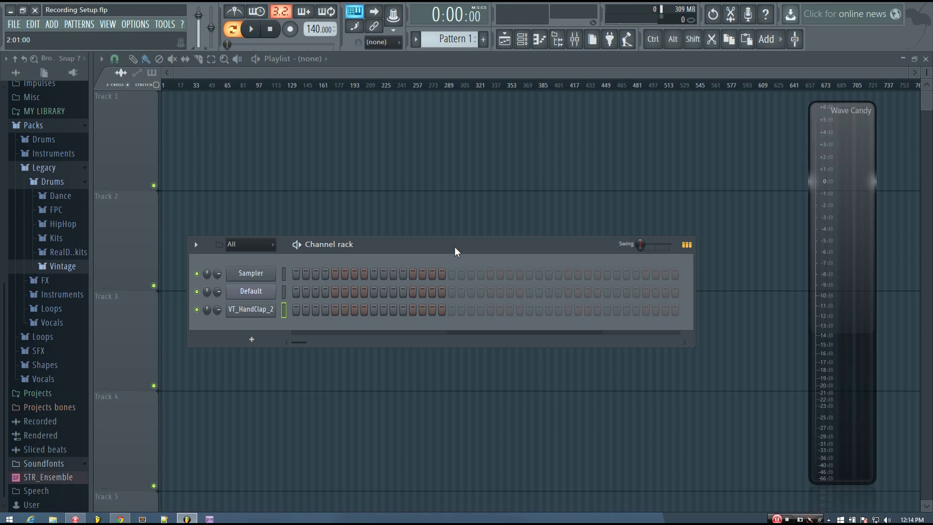
# Move the Channel rack higher over the playlist and shift the Wave Candy meter slightly upward.
pyautogui.moveTo(454, 247); pyautogui.dragTo(469, 205)
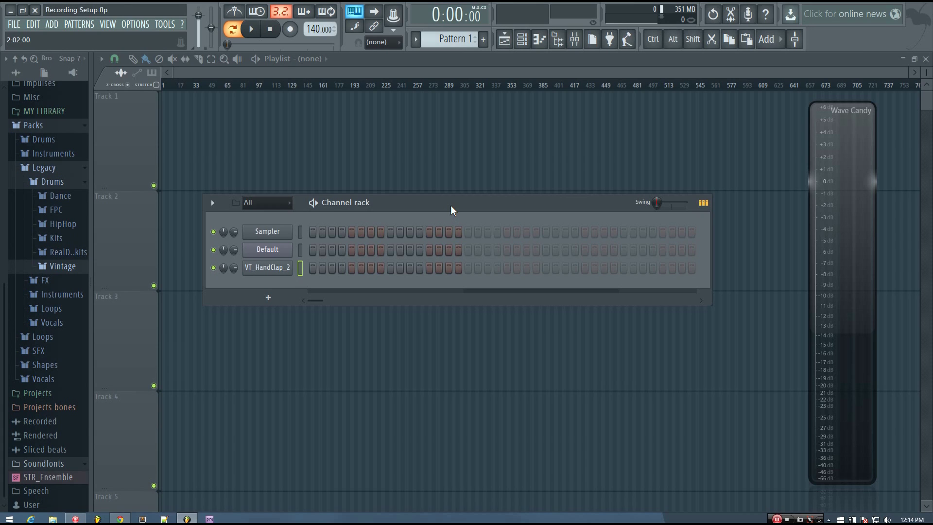
pyautogui.moveTo(451, 205); pyautogui.dragTo(458, 201)
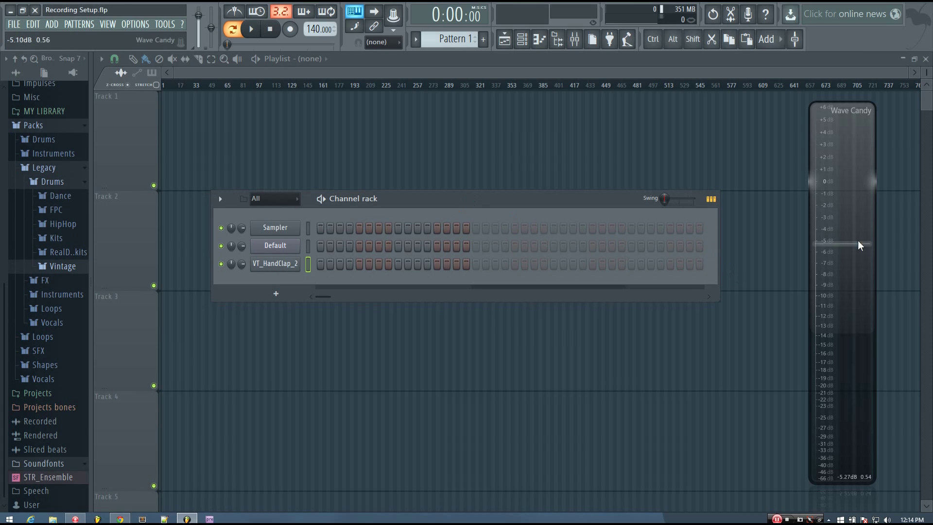
pyautogui.moveTo(840, 254); pyautogui.dragTo(837, 249)
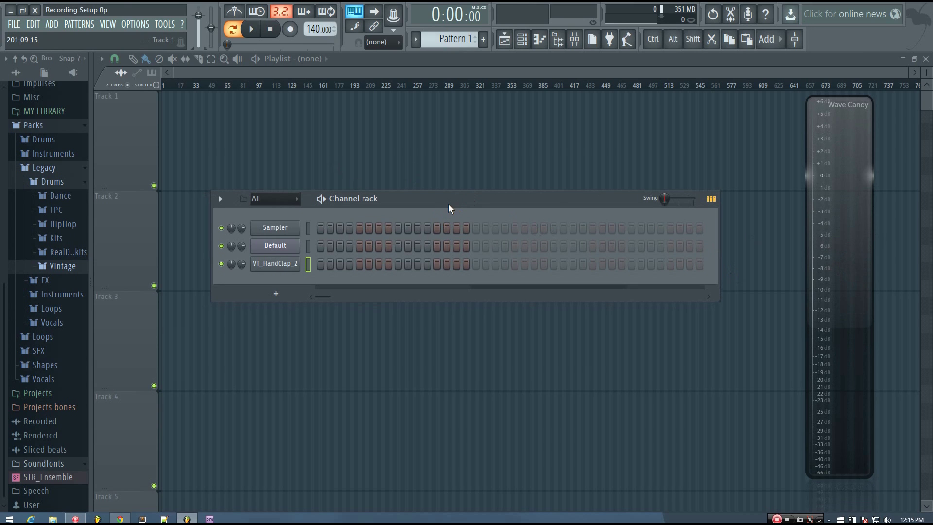
pyautogui.moveTo(449, 204); pyautogui.dragTo(445, 206)
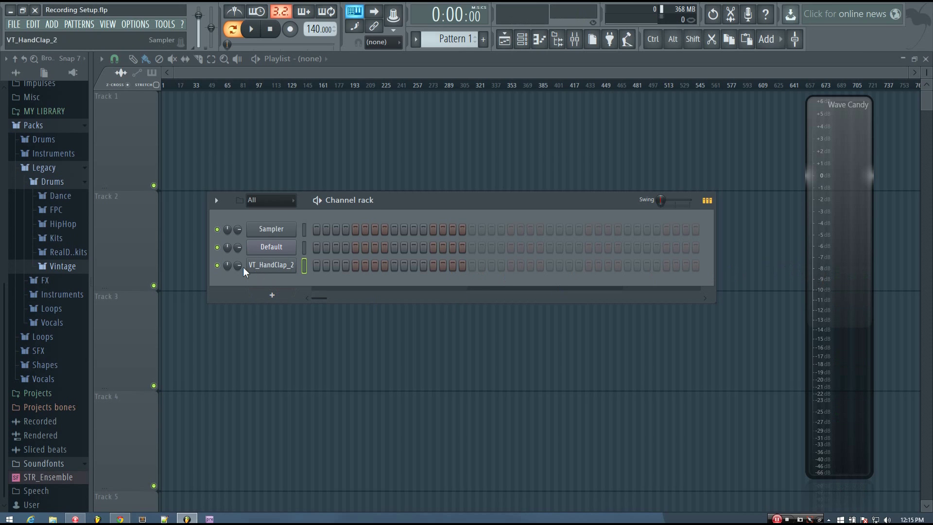
# Play the VT_HandClap_2 channel repeatedly while testing its channel panning toward the left.
pyautogui.press('q')
pyautogui.moveTo(227, 265); pyautogui.dragTo(227, 273)
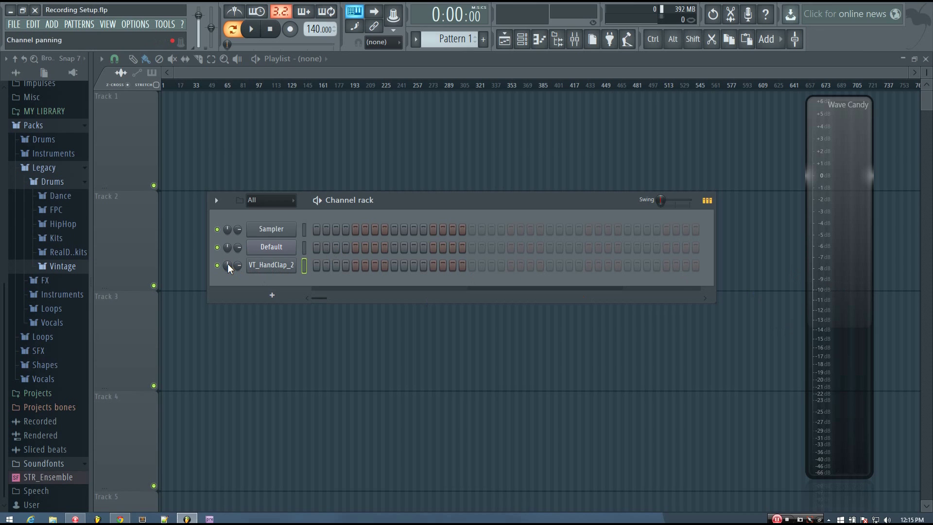
pyautogui.press('q')
pyautogui.press('q')
pyautogui.press('q')
pyautogui.press('q')
# Pan the VT_HandClap_2 channel toward the right and play the clap repeatedly to check its level on the meter.
pyautogui.moveTo(226, 266); pyautogui.dragTo(227, 216)
pyautogui.press('q')
pyautogui.press('q')
pyautogui.press('q')
pyautogui.press('q')
pyautogui.press('q')
pyautogui.press('q')
# Test the VT_HandClap_2 mixer track's panning to the left and right, reset it to centre and close the mixer.
pyautogui.click(575, 39)
pyautogui.moveTo(556, 173); pyautogui.dragTo(513, 173)
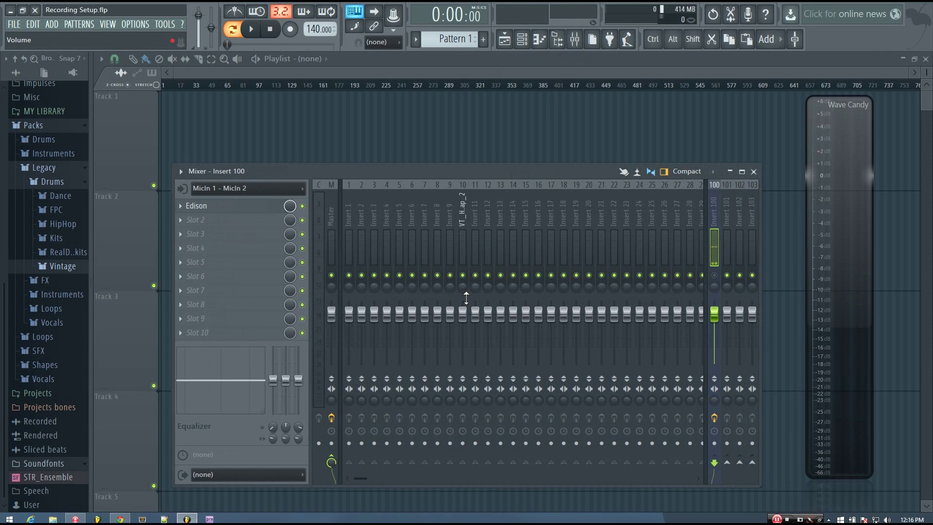
pyautogui.click(462, 287)
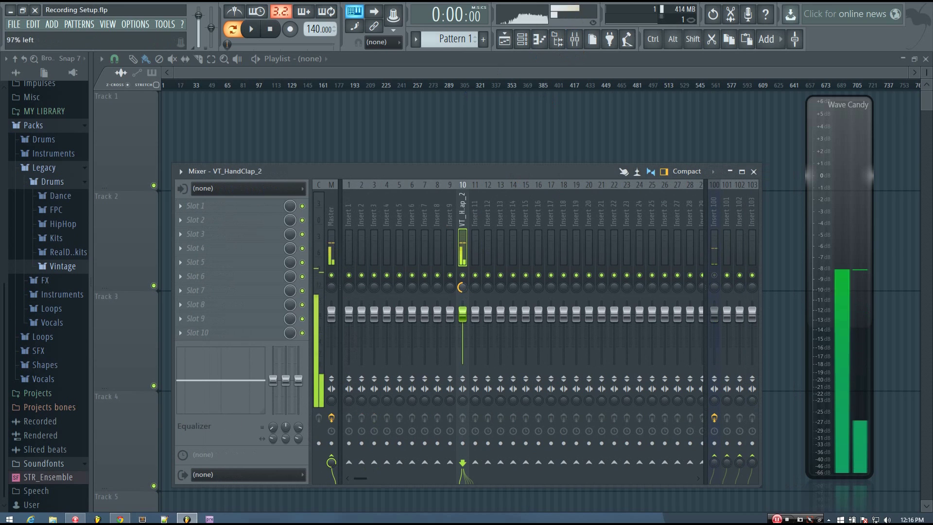
pyautogui.moveTo(462, 287); pyautogui.dragTo(463, 238)
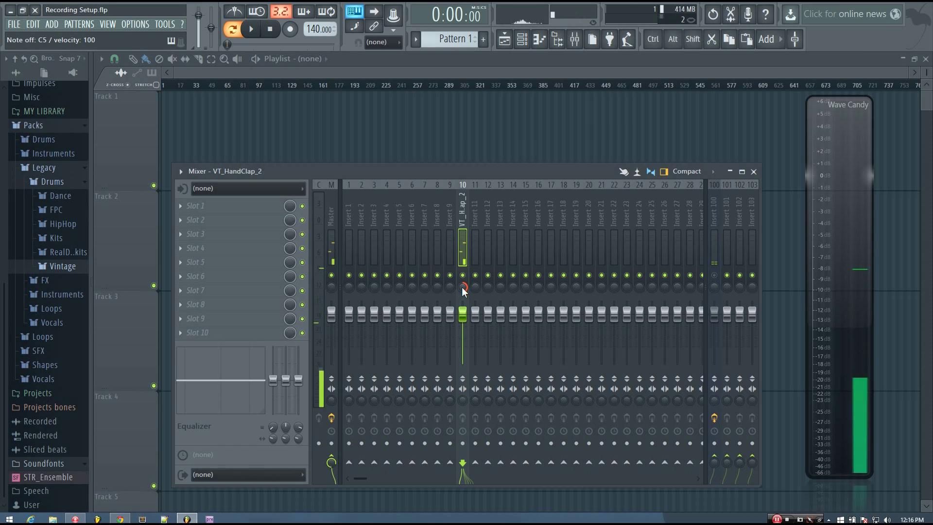
pyautogui.keyDown('alt'); pyautogui.click(462, 286); pyautogui.keyUp('alt')
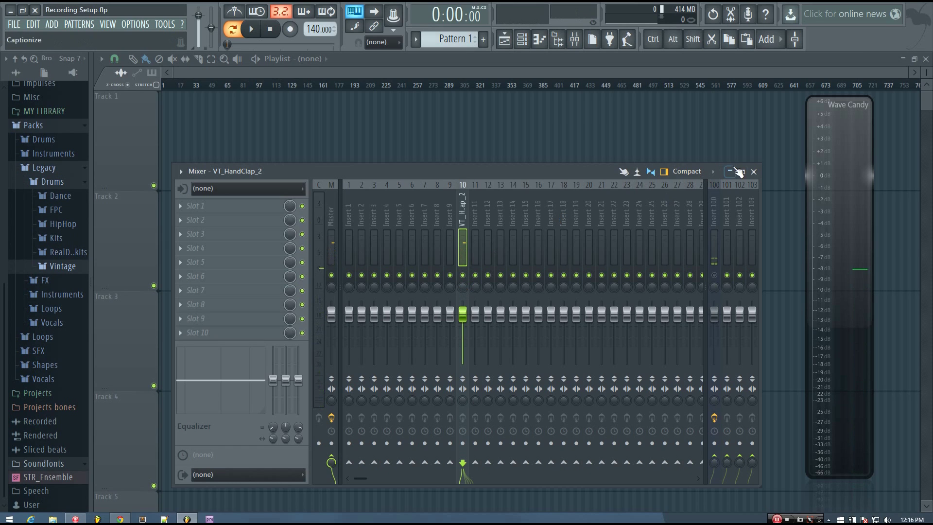
pyautogui.click(754, 172)
# Play the hand clap with its Channel rack panning turned left and right, resetting the panning to centre after each test.
pyautogui.moveTo(514, 200); pyautogui.dragTo(503, 170)
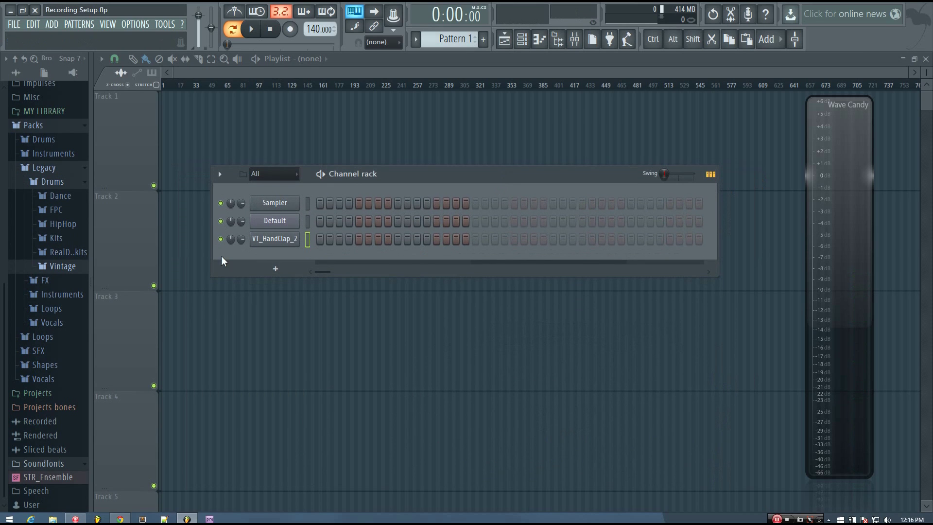
pyautogui.moveTo(231, 240); pyautogui.dragTo(231, 256)
pyautogui.press('q')
pyautogui.press('q')
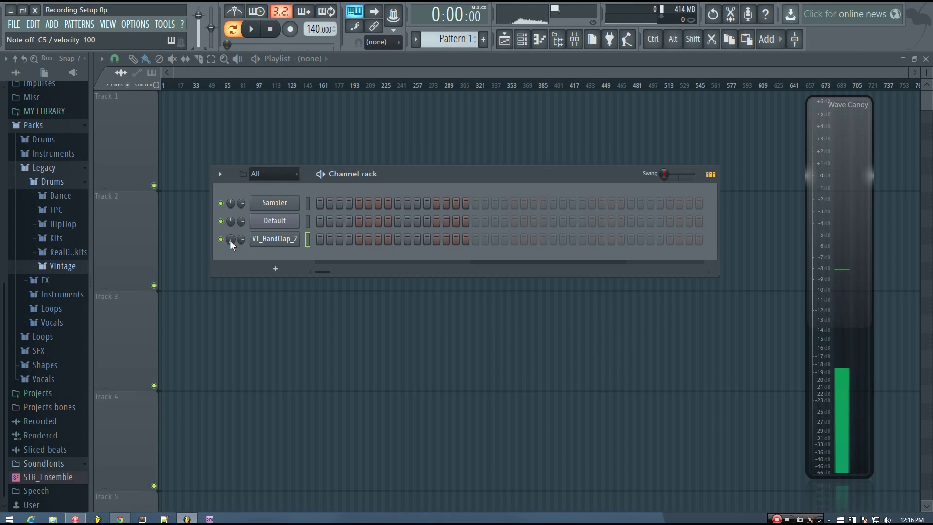
pyautogui.keyDown('alt'); pyautogui.click(230, 240); pyautogui.keyUp('alt')
pyautogui.press('q')
pyautogui.moveTo(230, 240); pyautogui.dragTo(233, 233)
pyautogui.press('q')
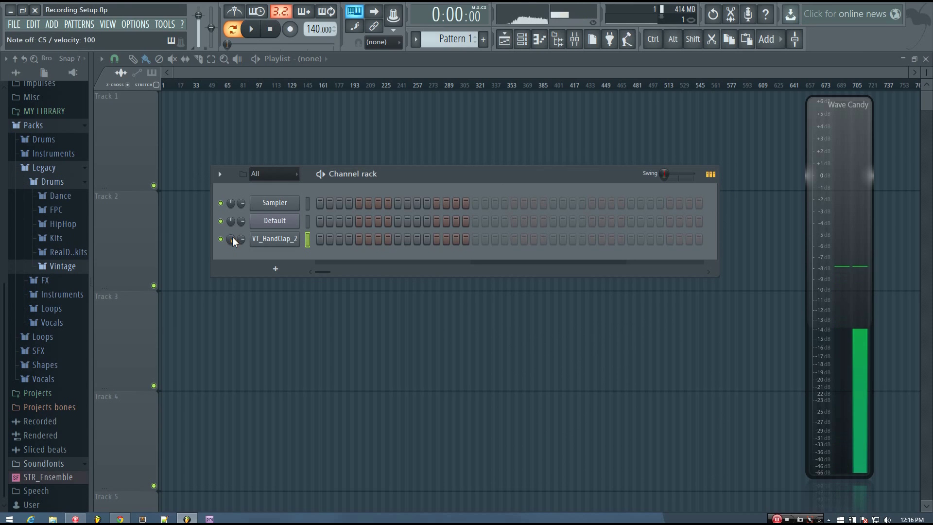
pyautogui.keyDown('alt'); pyautogui.click(231, 240); pyautogui.keyUp('alt')
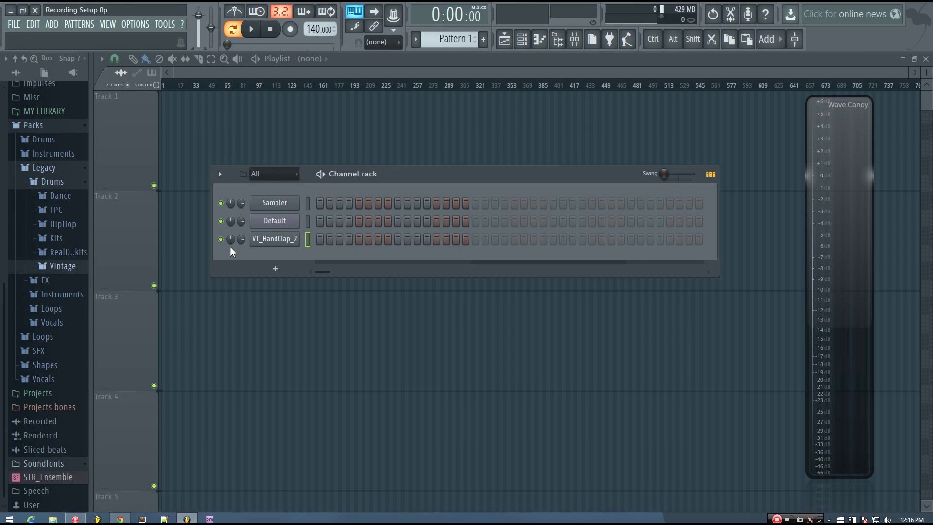
# Sweep the VT_HandClap_2 channel panning to the right while playing the clap repeatedly, and reset it to centre.
pyautogui.moveTo(452, 174); pyautogui.dragTo(450, 167)
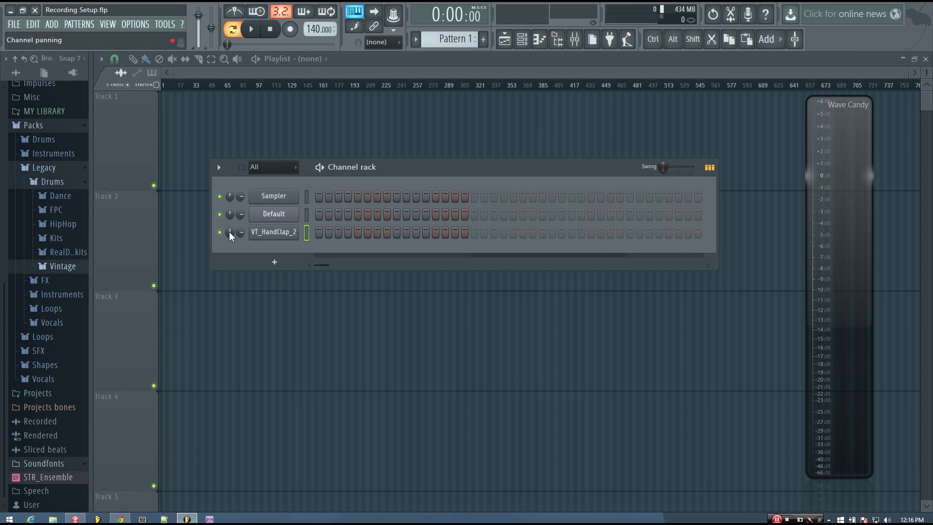
pyautogui.moveTo(230, 232); pyautogui.dragTo(229, 205)
pyautogui.press('q')
pyautogui.press('q')
pyautogui.press('q')
pyautogui.press('q')
pyautogui.press('q')
pyautogui.press('q')
pyautogui.press('q')
pyautogui.press('q')
pyautogui.press('q')
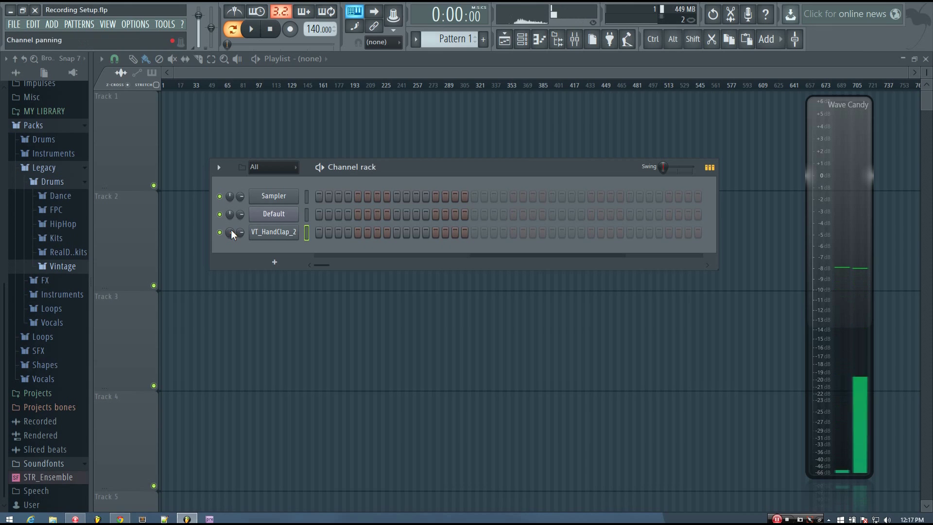
pyautogui.keyDown('alt'); pyautogui.click(231, 231); pyautogui.keyUp('alt')
# Check the VT_HandClap_2 channel panning at both extremes, returning it to centre.
pyautogui.moveTo(415, 168); pyautogui.dragTo(402, 164)
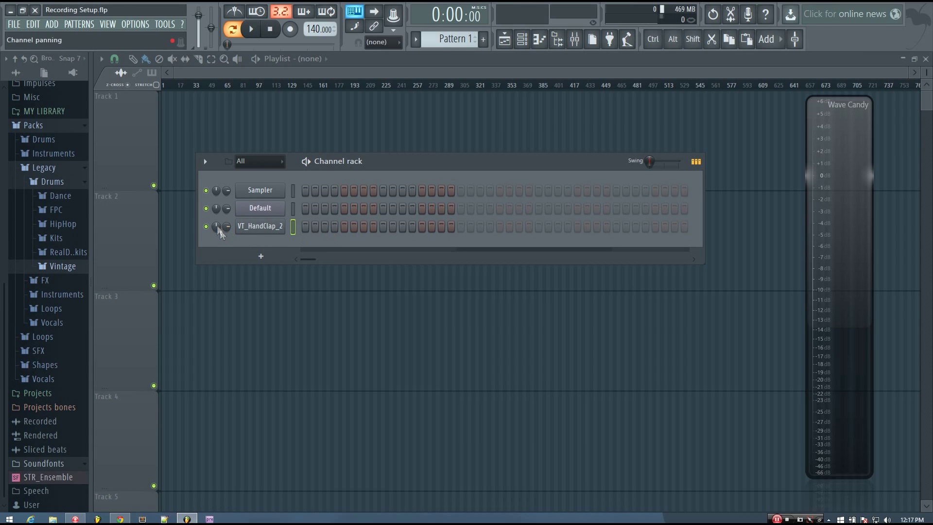
pyautogui.moveTo(217, 225); pyautogui.dragTo(217, 172)
pyautogui.keyDown('alt'); pyautogui.click(217, 226); pyautogui.keyUp('alt')
pyautogui.moveTo(217, 225); pyautogui.dragTo(217, 264)
pyautogui.moveTo(217, 226)
pyautogui.mouseDown()
pyautogui.moveTo(217, 196)
pyautogui.moveTo(217, 225)
pyautogui.mouseUp()
pyautogui.moveTo(216, 225); pyautogui.dragTo(217, 225)
# Set the project's panning law to Circular in the project general settings and close the settings.
pyautogui.click(135, 25)
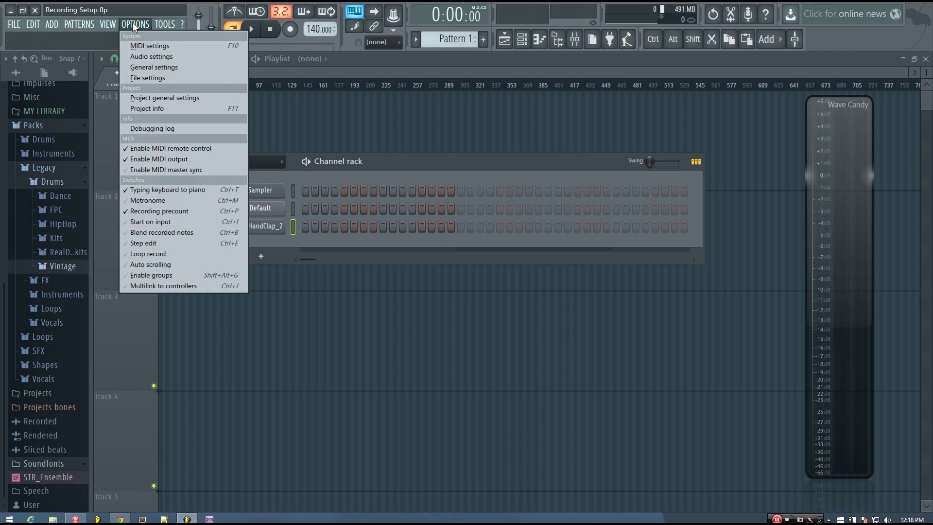
pyautogui.click(150, 96)
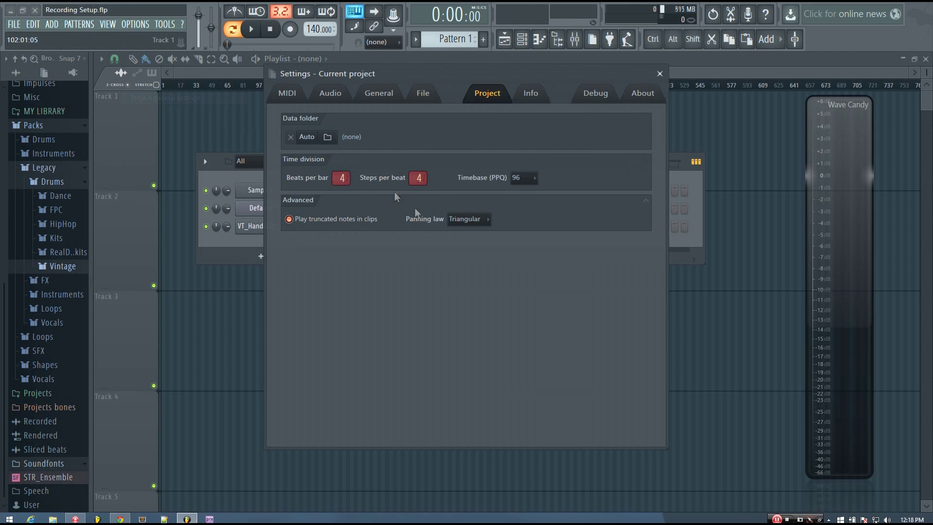
pyautogui.click(486, 219)
pyautogui.click(476, 232)
pyautogui.click(660, 74)
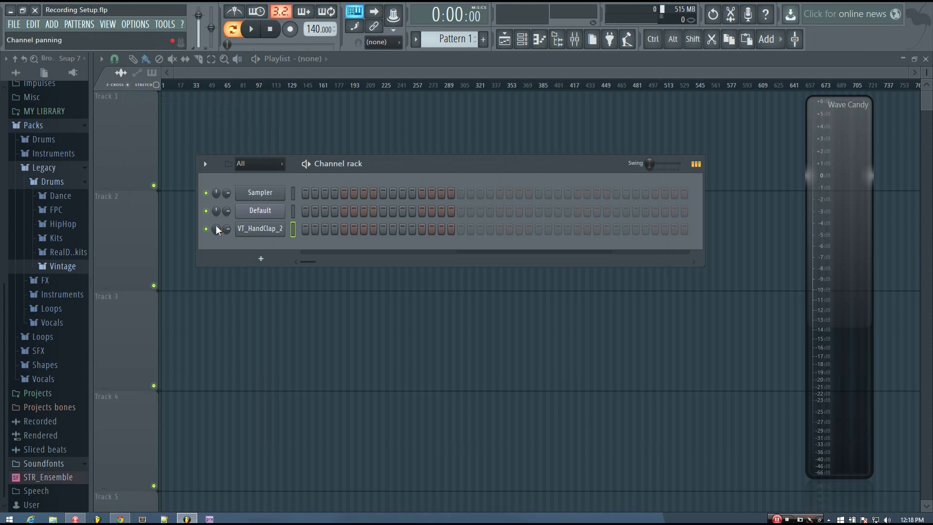
# Check the hand clap's meter levels under the Circular law with the channel panned right, left and reset to centre.
pyautogui.moveTo(216, 227); pyautogui.dragTo(217, 194)
pyautogui.moveTo(216, 227); pyautogui.dragTo(217, 277)
pyautogui.moveTo(217, 229)
pyautogui.mouseDown()
pyautogui.moveTo(216, 217)
pyautogui.moveTo(217, 239)
pyautogui.moveTo(217, 198)
pyautogui.moveTo(217, 255)
pyautogui.moveTo(217, 212)
pyautogui.moveTo(217, 222)
pyautogui.mouseUp()
pyautogui.keyDown('alt'); pyautogui.click(217, 227); pyautogui.keyUp('alt')
pyautogui.press('q')
pyautogui.press('q')
pyautogui.press('q')
pyautogui.press('q')
pyautogui.press('q')
pyautogui.press('q')
pyautogui.press('q')
pyautogui.press('q')
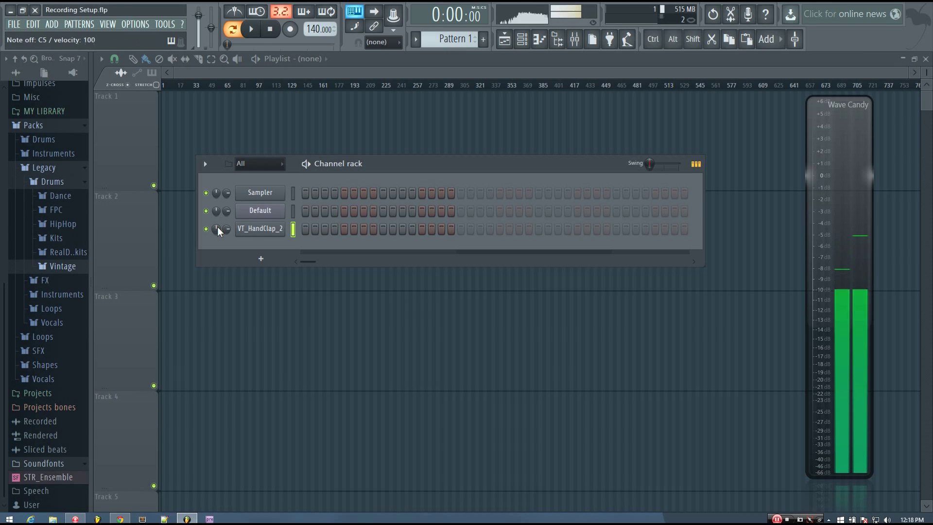
# Switch the panning law to Triangular, move the settings window clear of the channels and test the hand clap's panning.
pyautogui.click(135, 23)
pyautogui.click(164, 99)
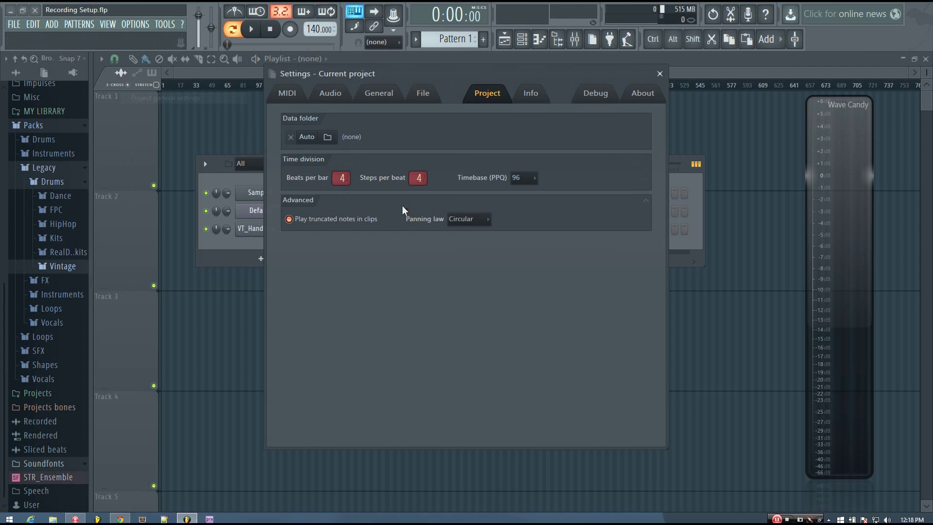
pyautogui.click(461, 219)
pyautogui.click(460, 243)
pyautogui.moveTo(390, 78); pyautogui.dragTo(471, 104)
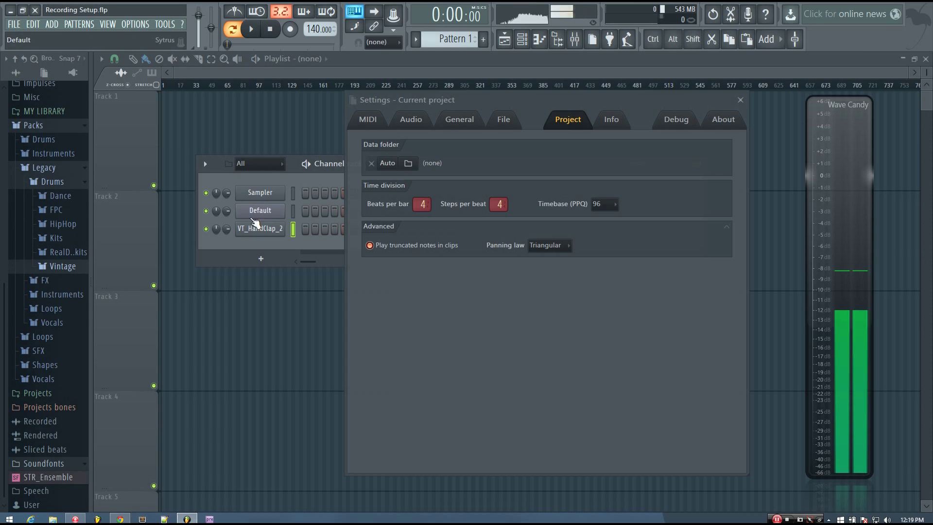
pyautogui.moveTo(217, 229)
pyautogui.mouseDown()
pyautogui.moveTo(217, 252)
pyautogui.moveTo(217, 228)
pyautogui.mouseUp()
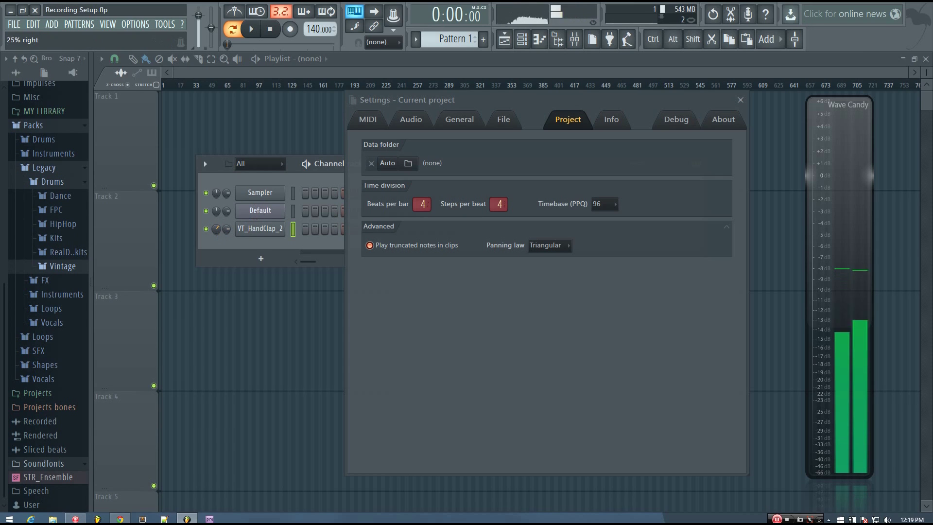
# Set the panning law back to Circular, test the hand clap's panning and close the project settings.
pyautogui.click(548, 246)
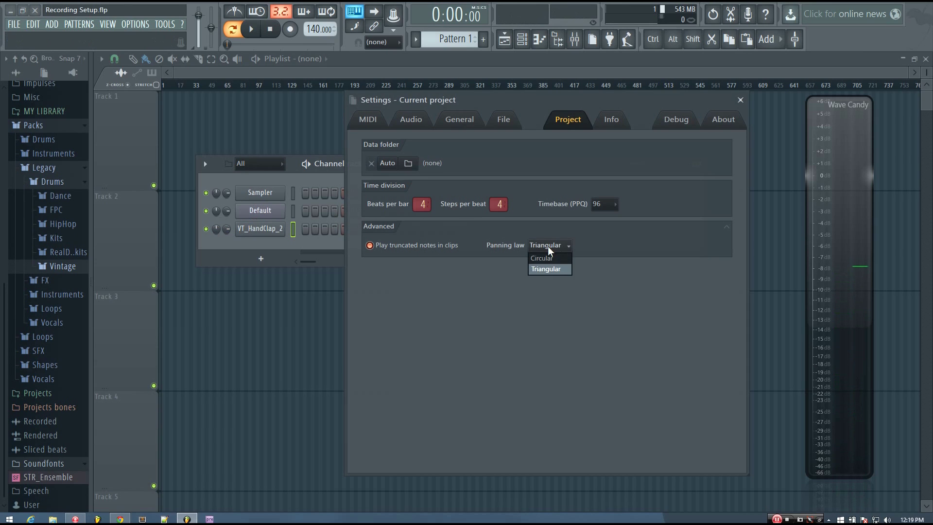
pyautogui.click(545, 257)
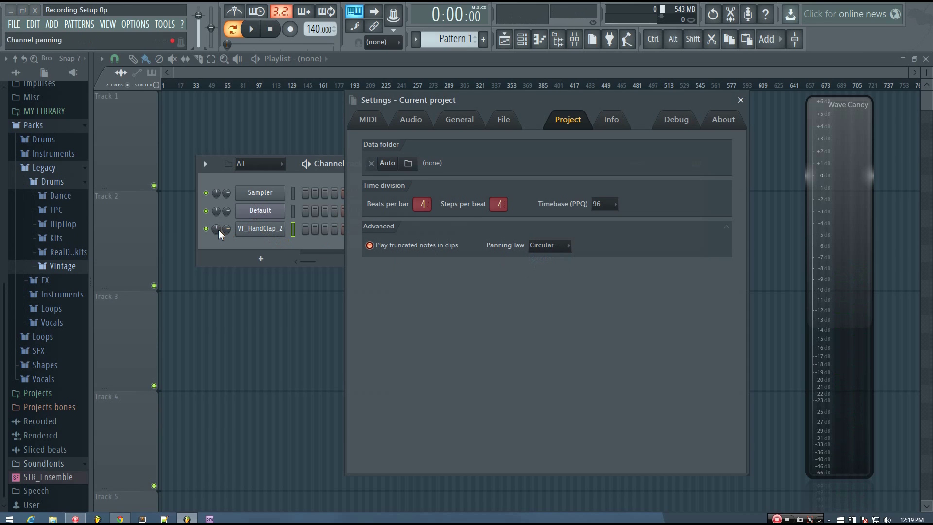
pyautogui.moveTo(218, 229)
pyautogui.mouseDown()
pyautogui.moveTo(217, 282)
pyautogui.moveTo(218, 191)
pyautogui.moveTo(218, 229)
pyautogui.mouseUp()
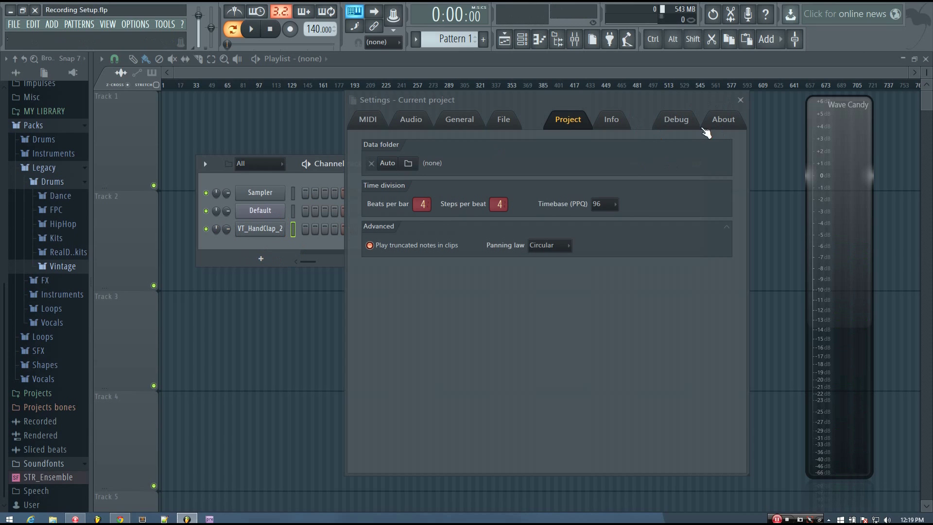
pyautogui.click(740, 100)
# Pan the hand clap channel right and back toward the left while playing it to recheck the Circular law's levels.
pyautogui.moveTo(419, 170); pyautogui.dragTo(421, 187)
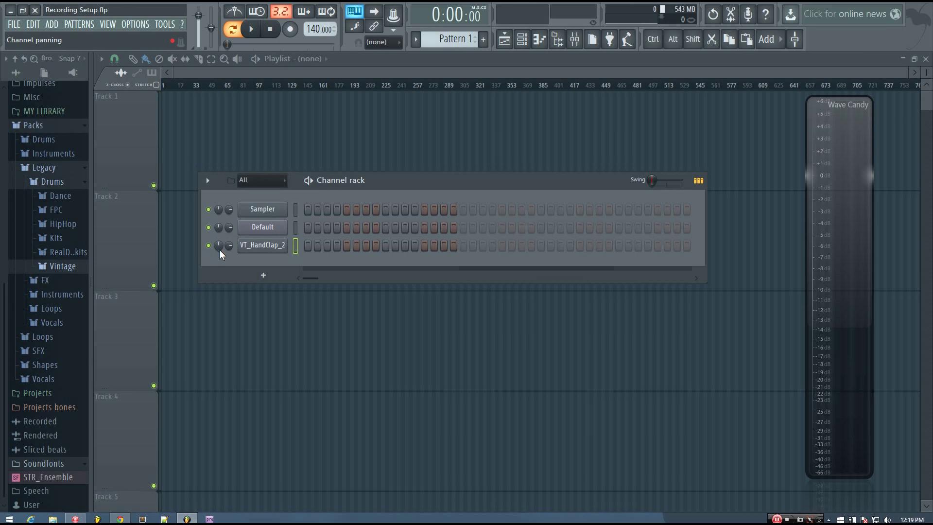
pyautogui.moveTo(220, 248); pyautogui.dragTo(219, 199)
pyautogui.press('q')
pyautogui.press('q')
pyautogui.press('q')
pyautogui.press('q')
pyautogui.moveTo(219, 247)
pyautogui.mouseDown()
pyautogui.moveTo(219, 325)
pyautogui.moveTo(219, 250)
pyautogui.mouseUp()
pyautogui.press('q')
# Compare the hand clap's centred level with its left-panned level on the Wave Candy meter, and recentre the channel panning.
pyautogui.click(128, 27)
pyautogui.moveTo(443, 184); pyautogui.dragTo(438, 183)
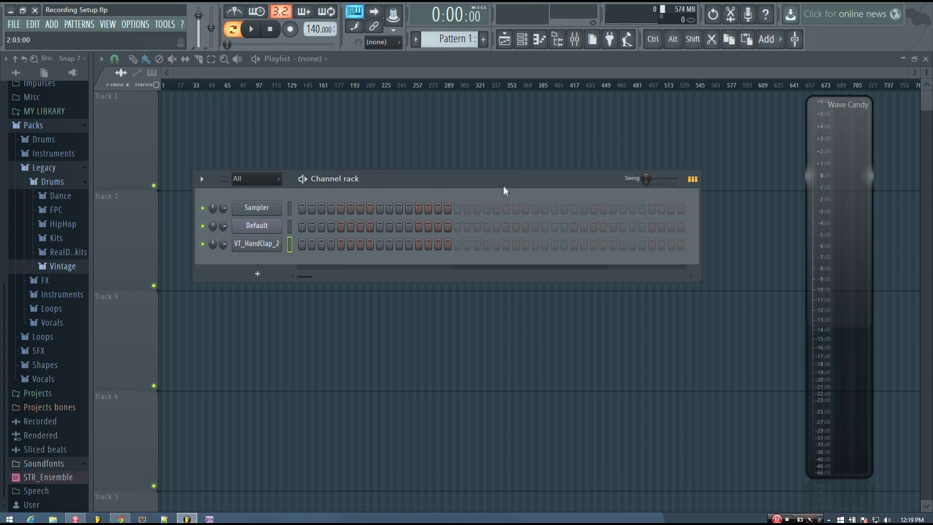
pyautogui.moveTo(504, 186); pyautogui.dragTo(503, 190)
pyautogui.moveTo(213, 247); pyautogui.dragTo(213, 253)
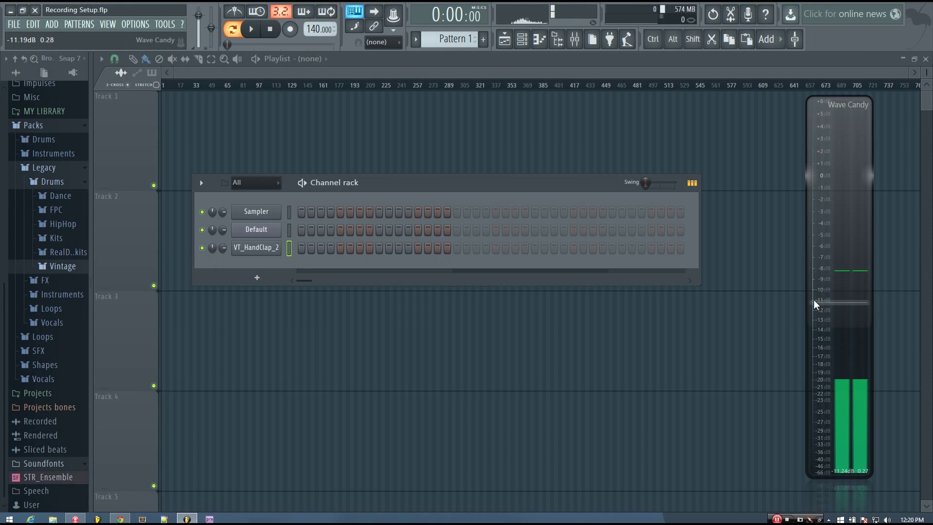
pyautogui.moveTo(213, 247); pyautogui.dragTo(213, 272)
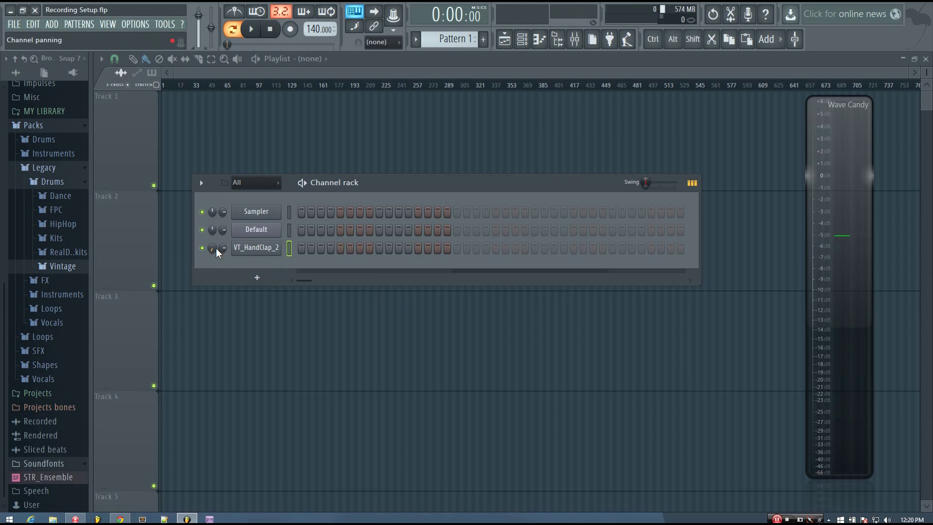
pyautogui.moveTo(216, 247); pyautogui.dragTo(216, 262)
pyautogui.keyDown('alt'); pyautogui.click(214, 247); pyautogui.keyUp('alt')
# Pan the VT_HandClap_2 channel to the left, play the clap twice and reset the panning to centre.
pyautogui.moveTo(212, 248); pyautogui.dragTo(212, 260)
pyautogui.press('q')
pyautogui.press('q')
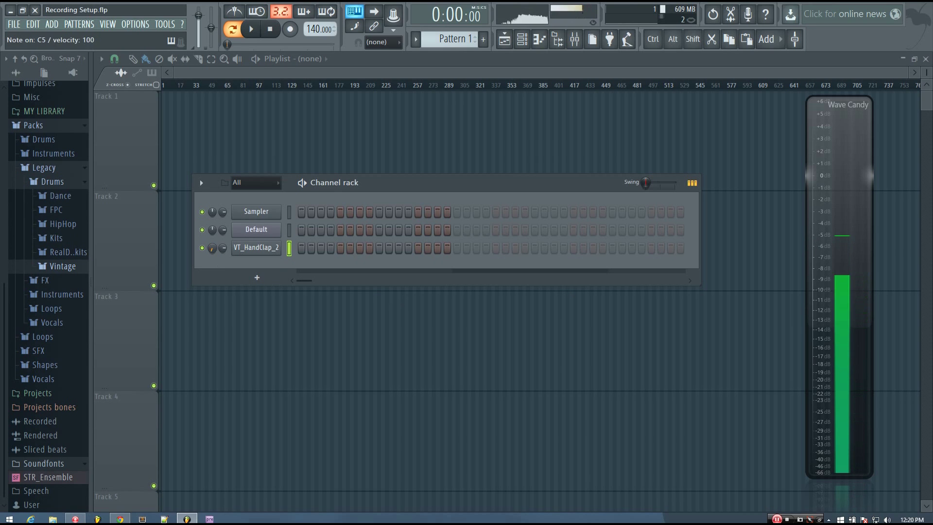
pyautogui.keyDown('alt'); pyautogui.click(211, 247); pyautogui.keyUp('alt')
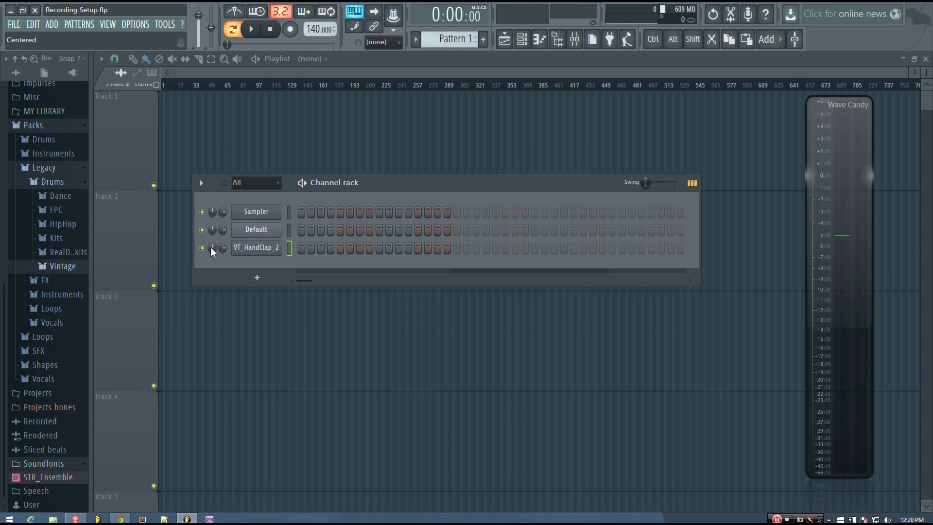
# Test the VT_HandClap_2 channel panning toward the right and bring it back to centre.
pyautogui.moveTo(212, 249); pyautogui.dragTo(212, 229)
pyautogui.keyDown('alt'); pyautogui.click(212, 249); pyautogui.keyUp('alt')
pyautogui.moveTo(212, 246)
pyautogui.mouseDown()
pyautogui.moveTo(212, 262)
pyautogui.moveTo(212, 230)
pyautogui.moveTo(212, 249)
pyautogui.mouseUp()
# Leave the VT_HandClap_2 channel panned partly to the left and reposition the Channel rack.
pyautogui.moveTo(448, 180); pyautogui.dragTo(451, 176)
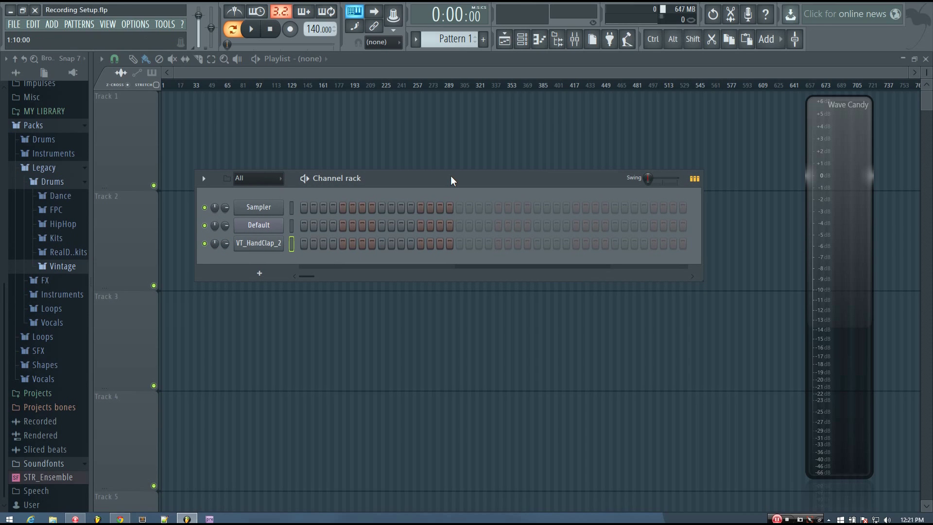
pyautogui.moveTo(450, 176); pyautogui.dragTo(451, 171)
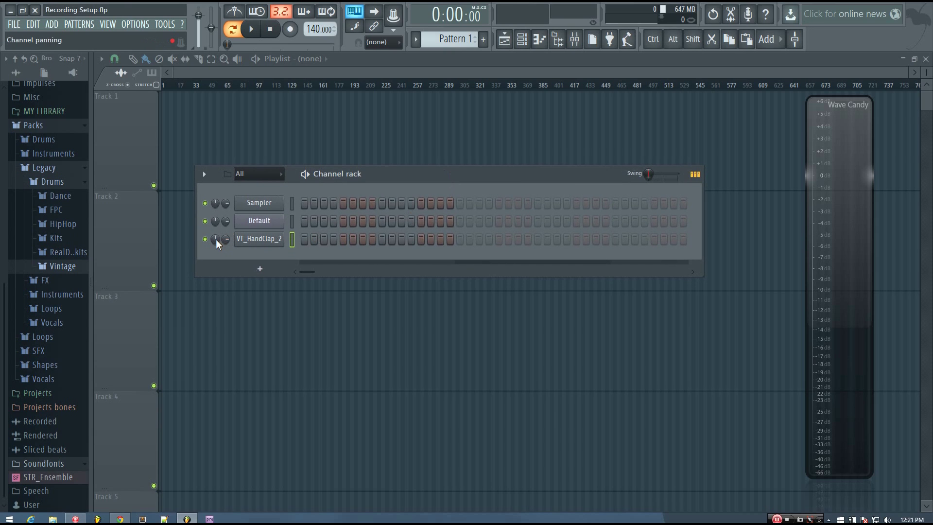
pyautogui.moveTo(215, 238)
pyautogui.mouseDown()
pyautogui.moveTo(215, 253)
pyautogui.moveTo(214, 236)
pyautogui.mouseUp()
pyautogui.moveTo(395, 180); pyautogui.dragTo(402, 180)
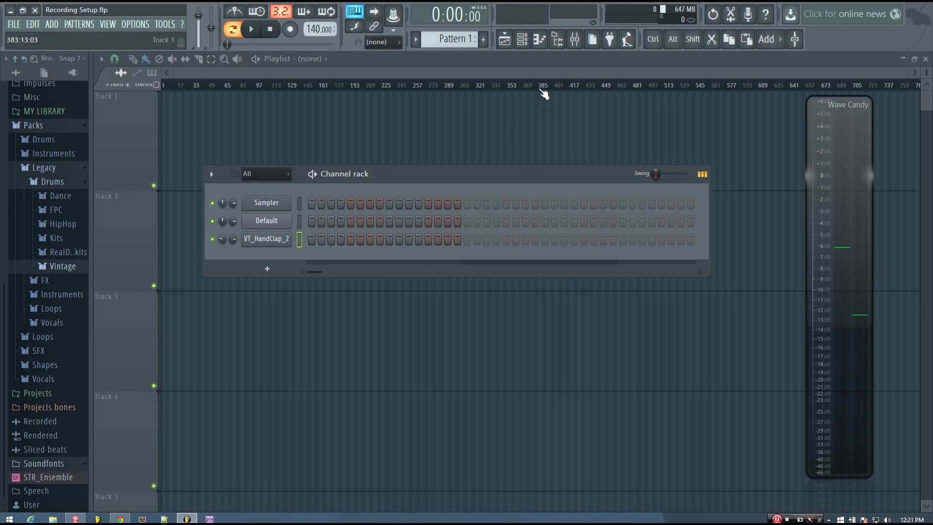
# Show the Mixer and move the Channel rack so that both windows can be seen together.
pyautogui.click(575, 40)
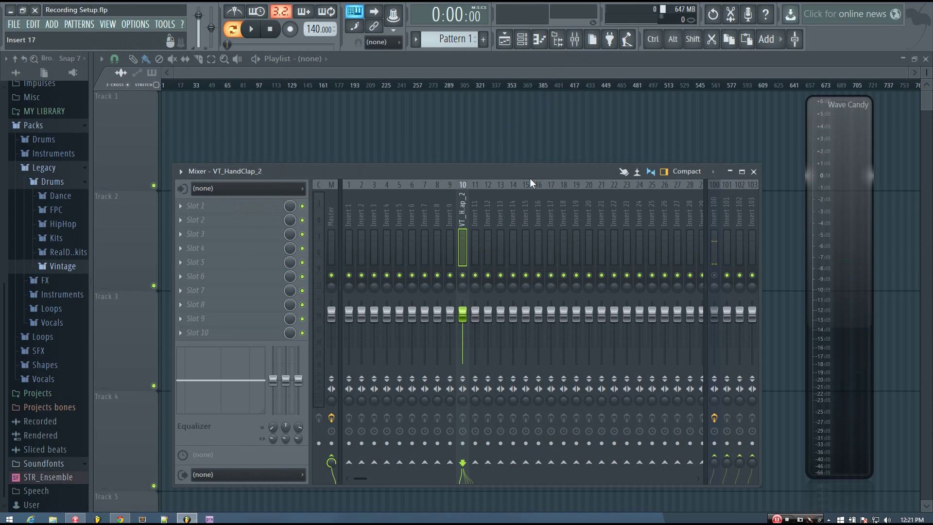
pyautogui.click(218, 252)
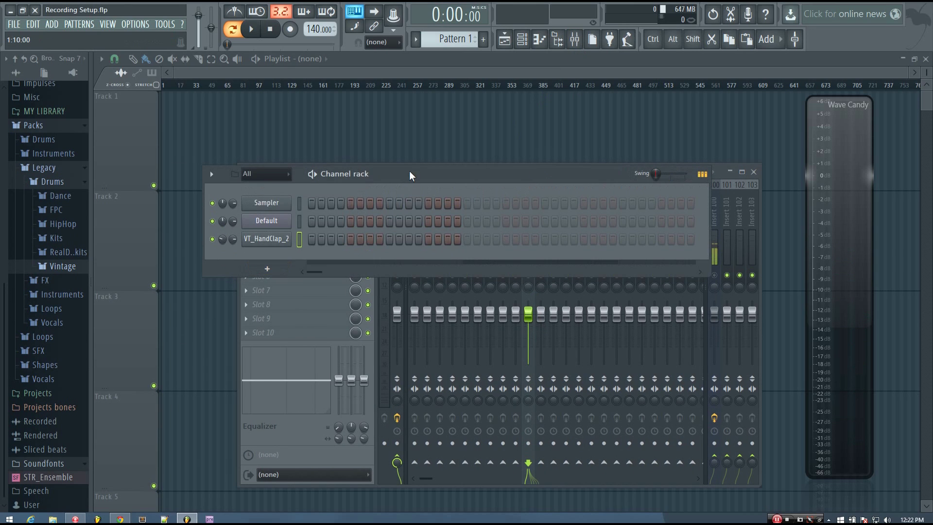
pyautogui.moveTo(410, 175); pyautogui.dragTo(372, 112)
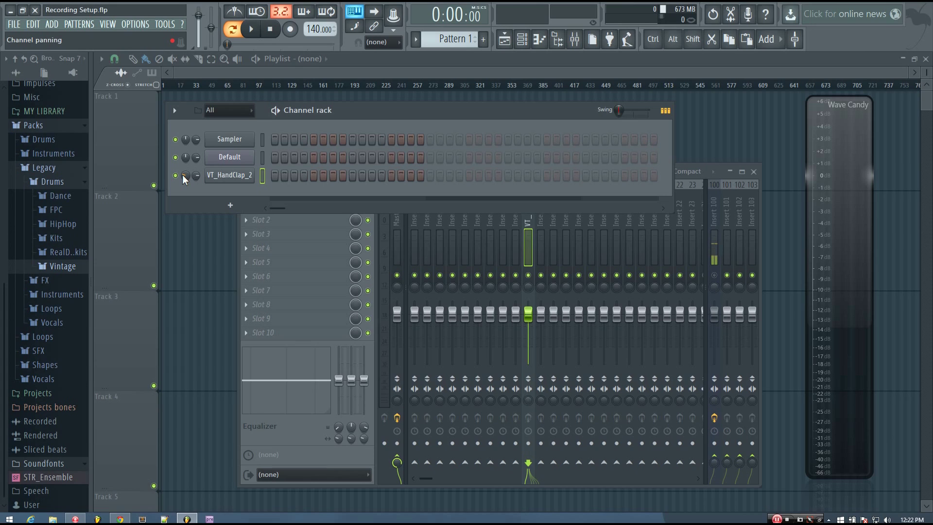
# Vary the VT_HandClap_2 channel panning in the Channel rack and reset it to centre.
pyautogui.moveTo(183, 174); pyautogui.dragTo(190, 176)
pyautogui.click(184, 173)
pyautogui.moveTo(186, 174); pyautogui.dragTo(186, 183)
pyautogui.keyDown('alt'); pyautogui.click(187, 174); pyautogui.keyUp('alt')
# Narrow the Channel rack and arrange it with the Mixer, ending with the Mixer in front.
pyautogui.moveTo(672, 149); pyautogui.dragTo(517, 155)
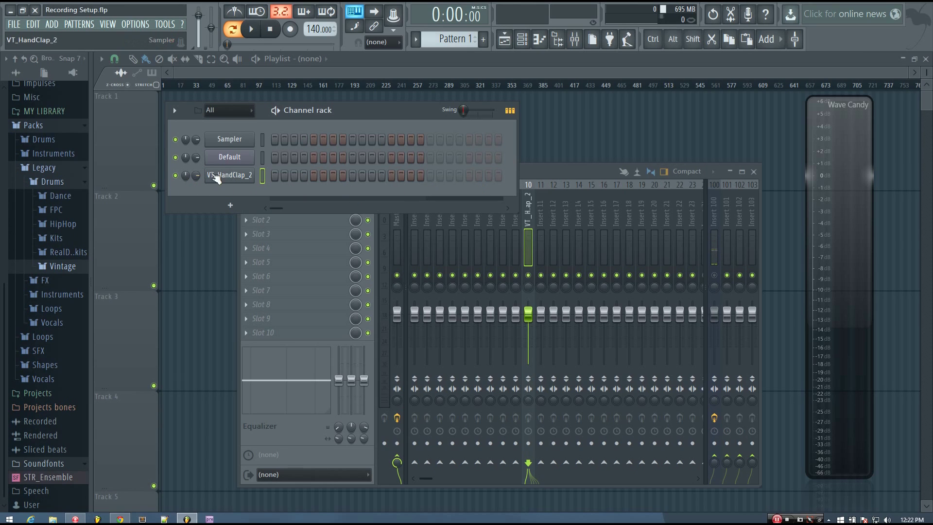
pyautogui.moveTo(280, 110); pyautogui.dragTo(277, 109)
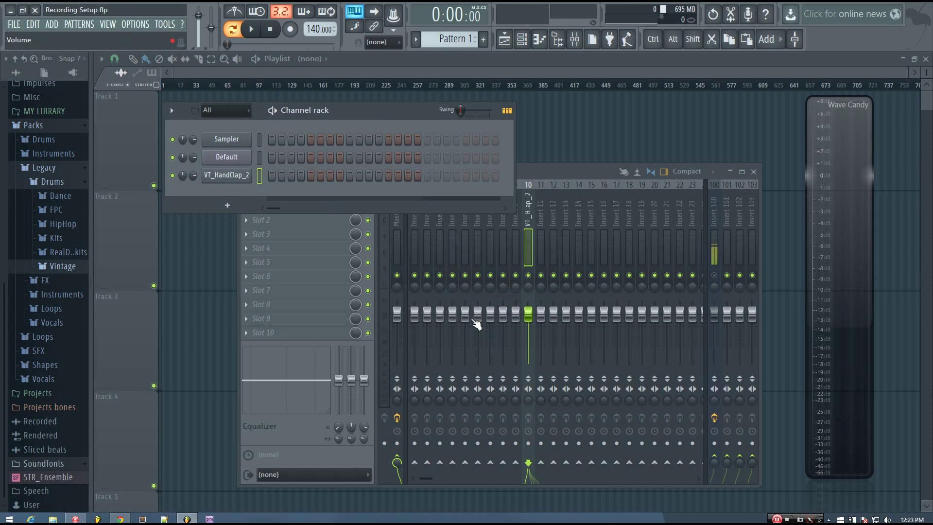
pyautogui.moveTo(533, 172); pyautogui.dragTo(495, 168)
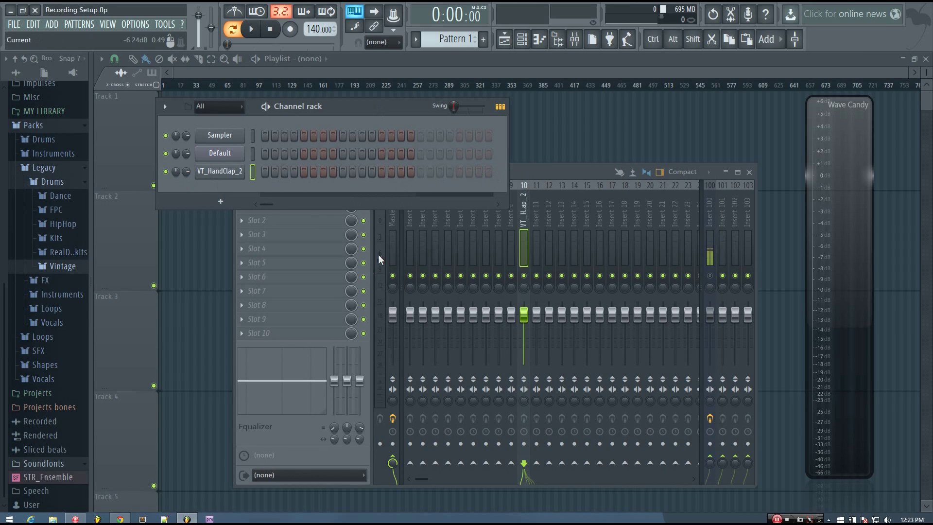
pyautogui.click(543, 171)
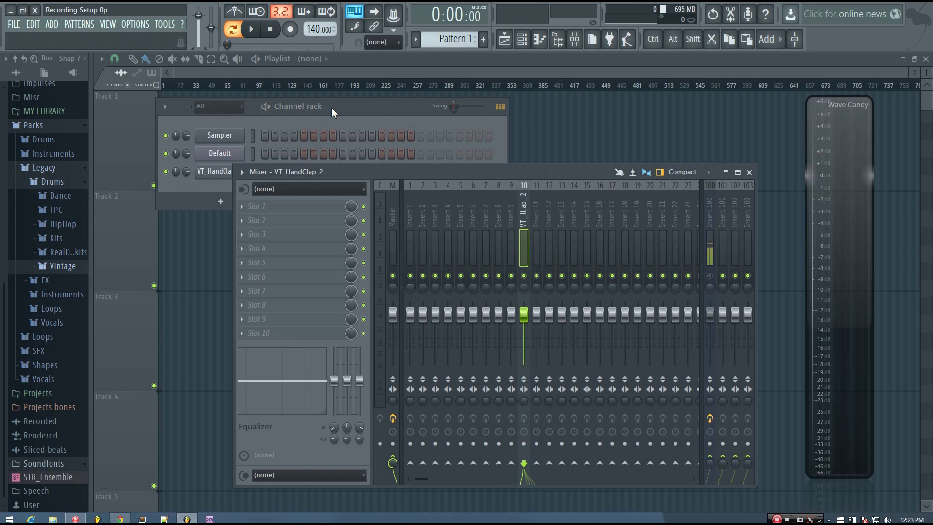
pyautogui.click(372, 115)
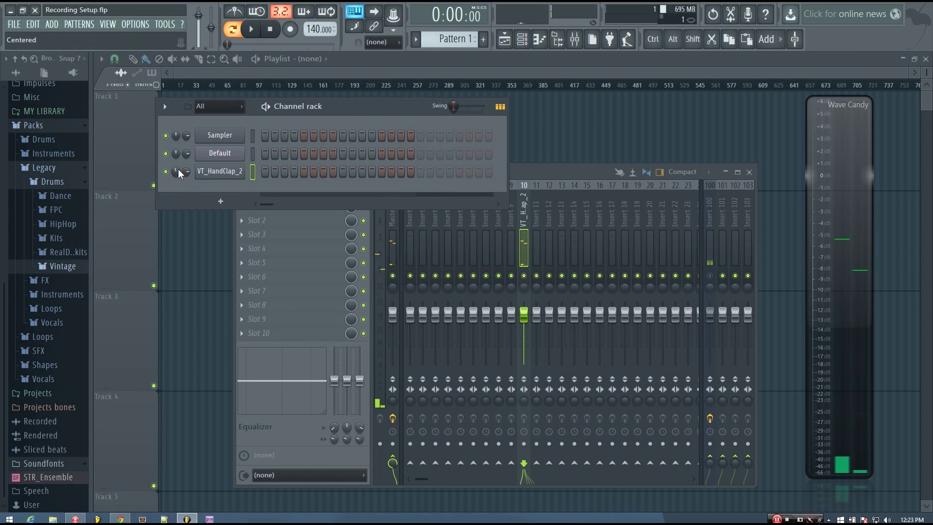
pyautogui.click(549, 171)
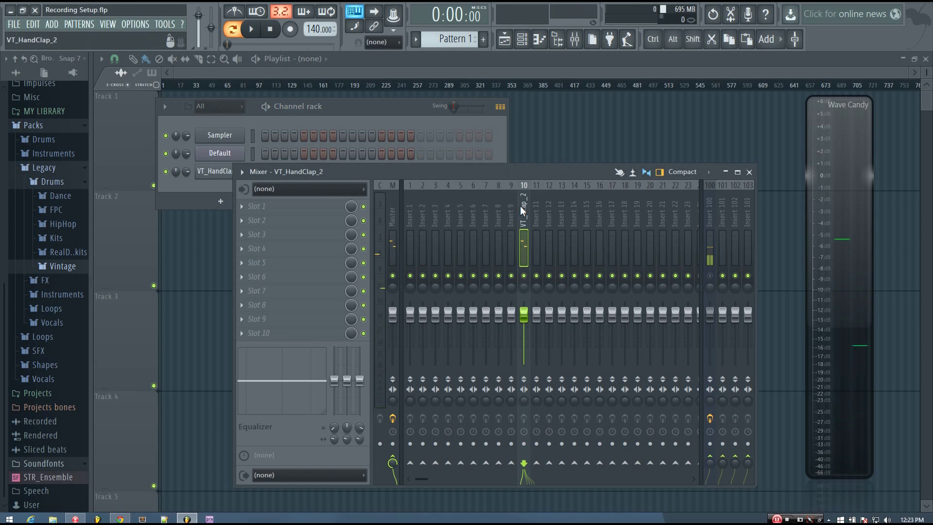
# Load Fruity PanOMatic into effect slot 3 of the VT_HandClap_2 mixer track and move its window clear of the slots.
pyautogui.click(287, 233)
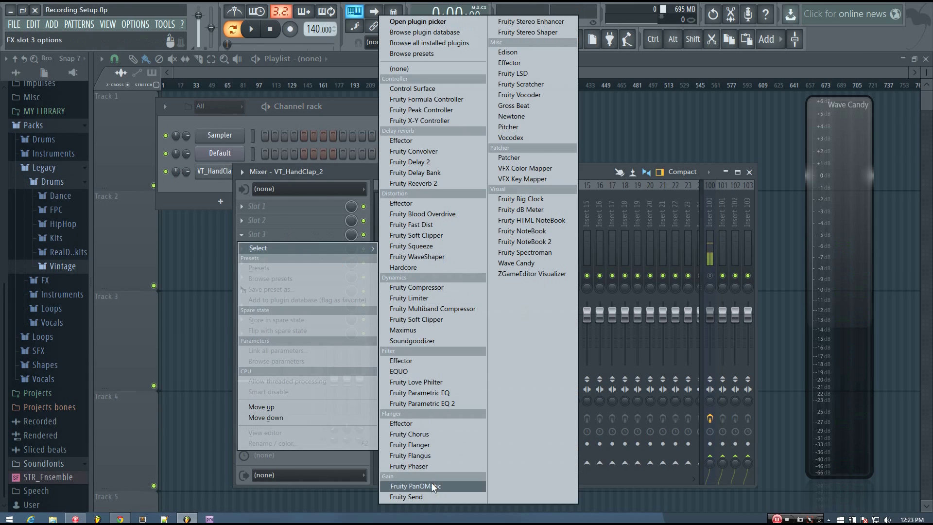
pyautogui.click(413, 486)
pyautogui.moveTo(244, 104); pyautogui.dragTo(331, 130)
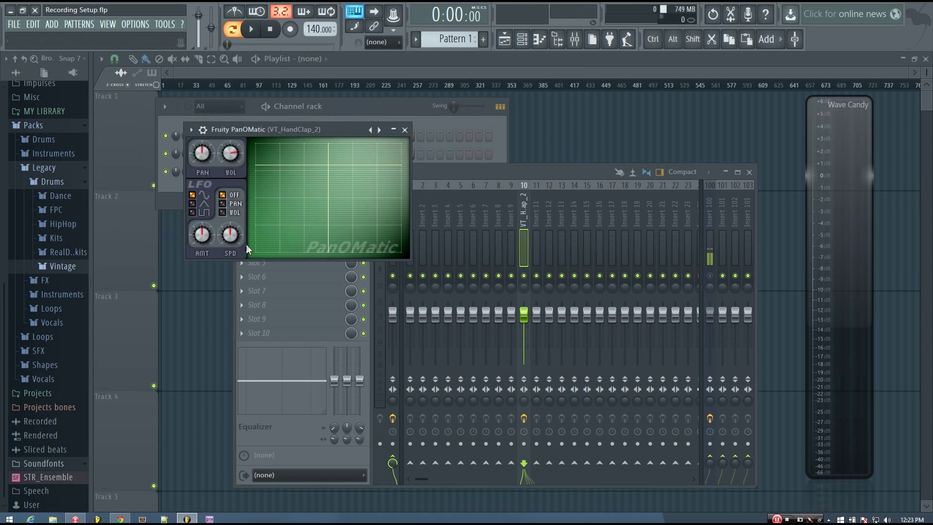
# Play the clap with Fruity PanOMatic centred and panned fully left to compare the levels on the Wave Candy meter.
pyautogui.press('q')
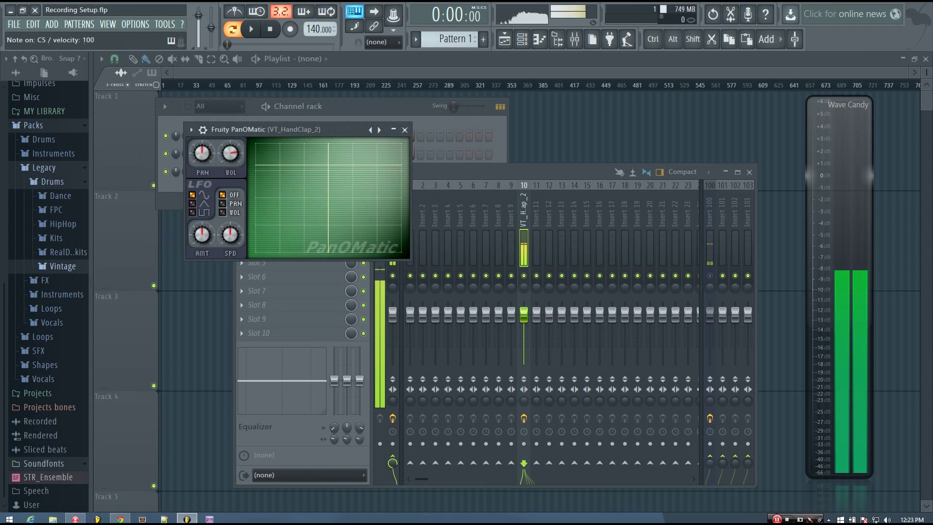
pyautogui.moveTo(206, 155); pyautogui.dragTo(206, 204)
pyautogui.press('q')
pyautogui.press('q')
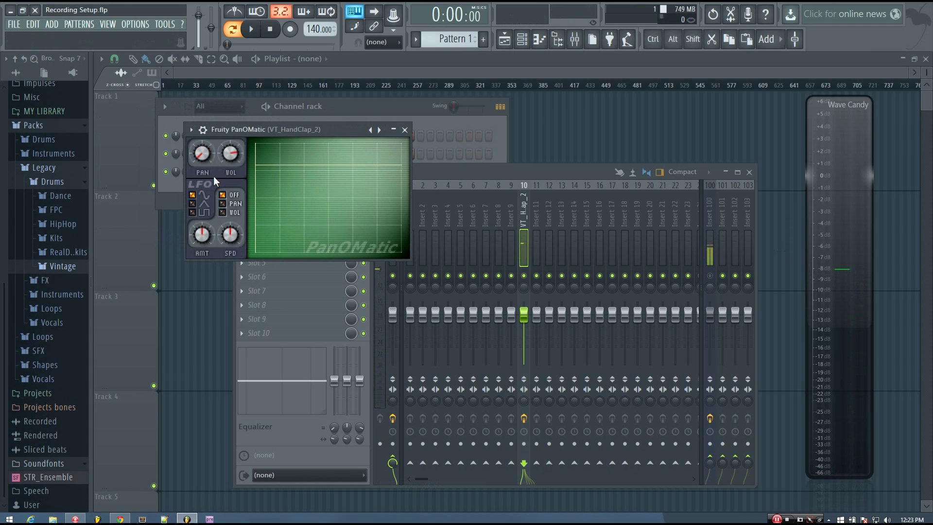
pyautogui.press('q')
# Pan the clap fully right in Fruity PanOMatic and play it twice to check its level.
pyautogui.moveTo(202, 154); pyautogui.dragTo(202, 57)
pyautogui.press('q')
pyautogui.press('q')
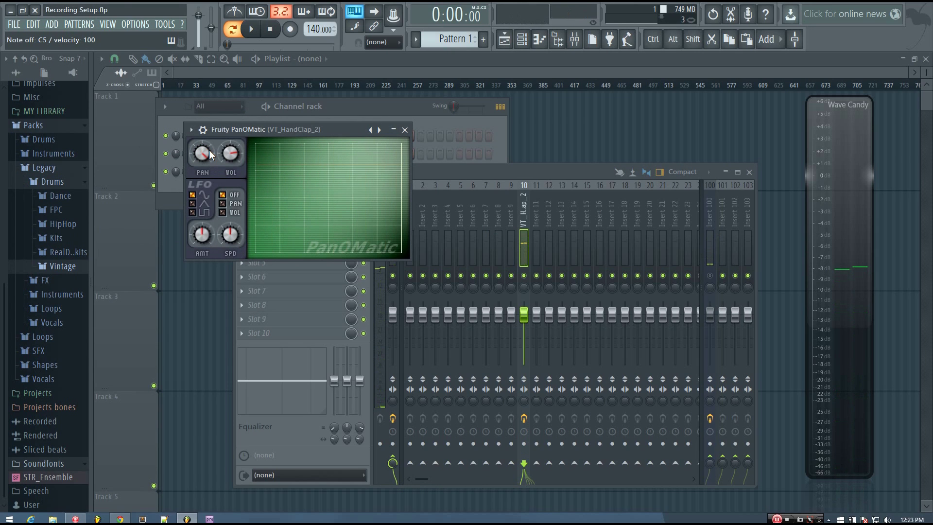
# Place the Fruity PanOMatic window beside the Channel rack, shift the Mixer and bring the two panning windows forward.
pyautogui.moveTo(340, 128); pyautogui.dragTo(669, 100)
pyautogui.moveTo(417, 169); pyautogui.dragTo(374, 174)
pyautogui.click(377, 111)
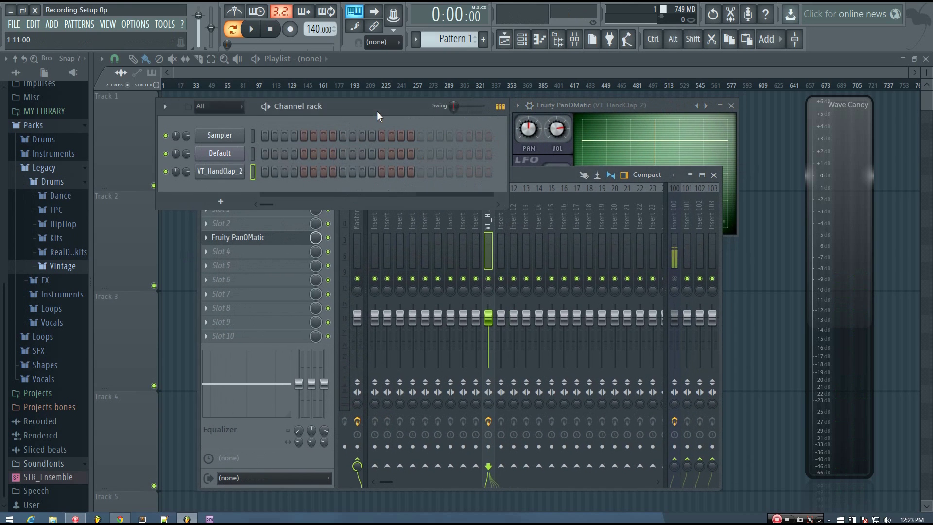
pyautogui.click(536, 127)
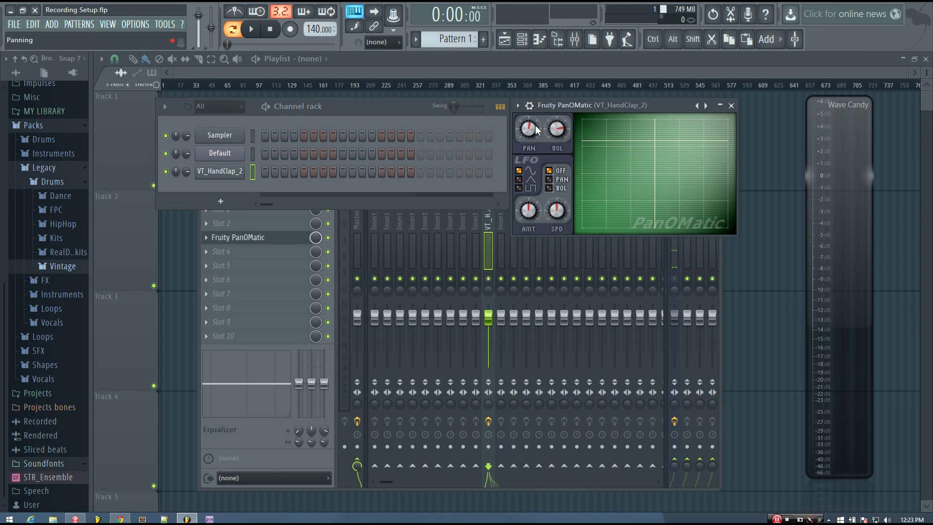
# Bring the Mixer forward and reposition it, and close the Fruity PanOMatic window.
pyautogui.click(471, 226)
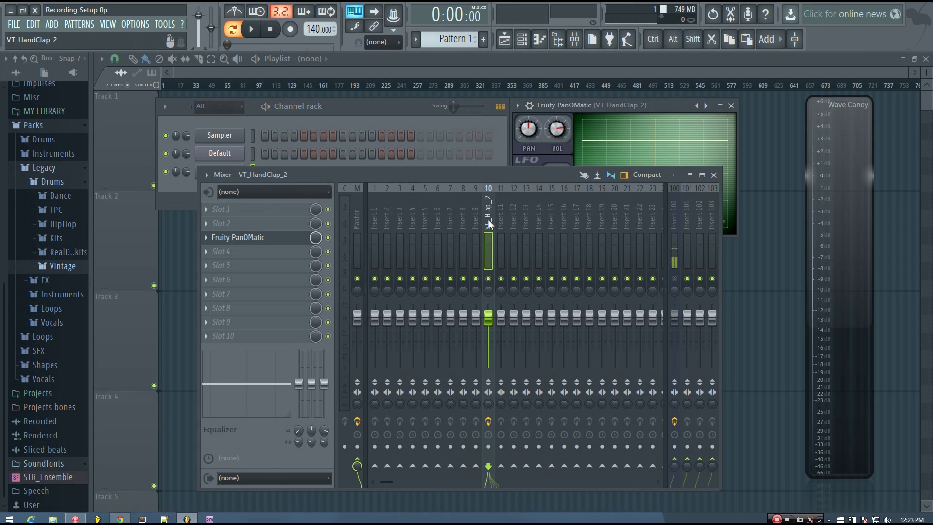
pyautogui.moveTo(475, 175); pyautogui.dragTo(456, 179)
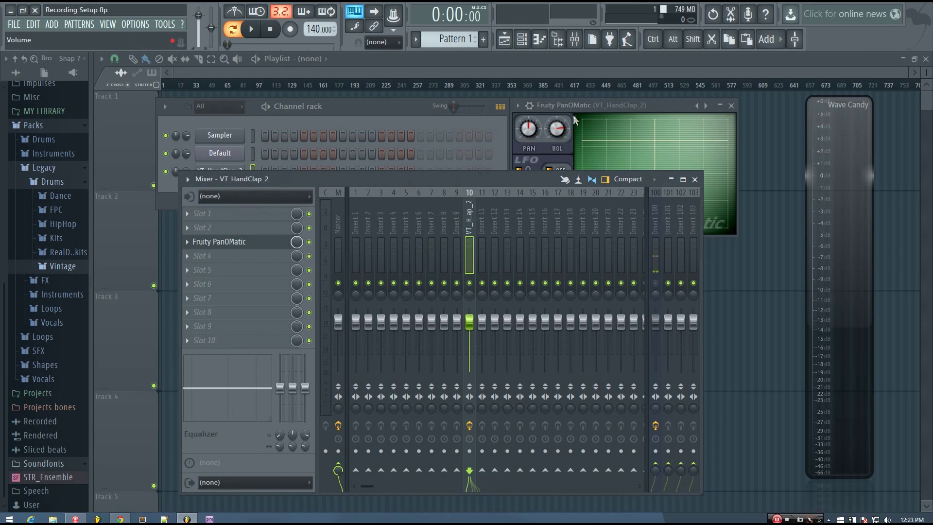
pyautogui.moveTo(585, 104); pyautogui.dragTo(593, 105)
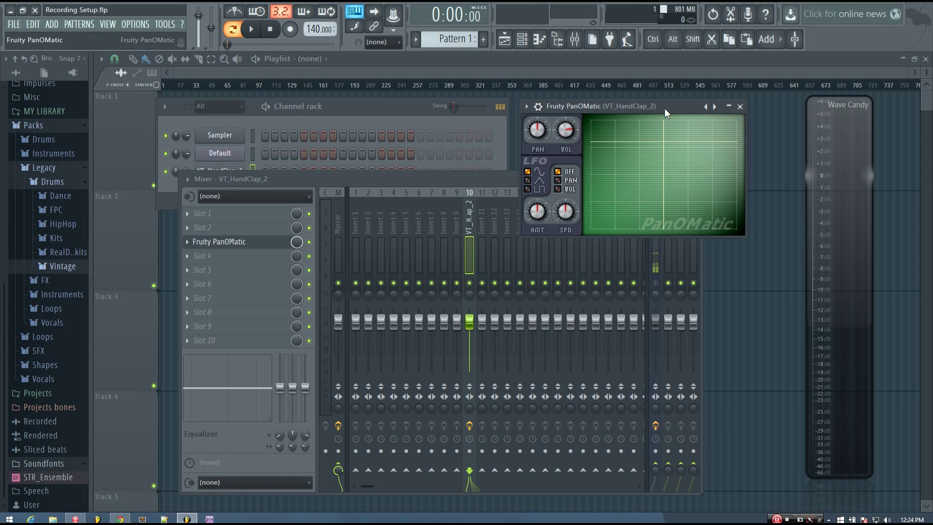
pyautogui.click(741, 107)
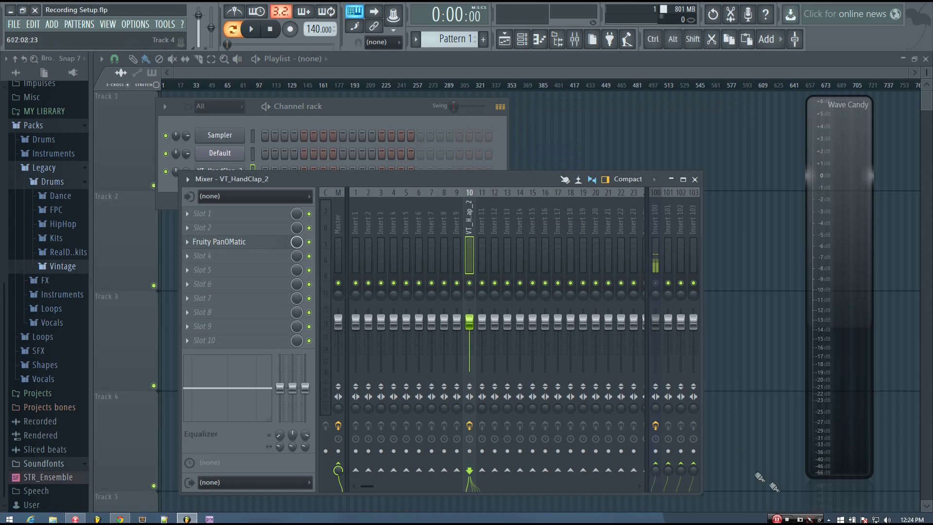